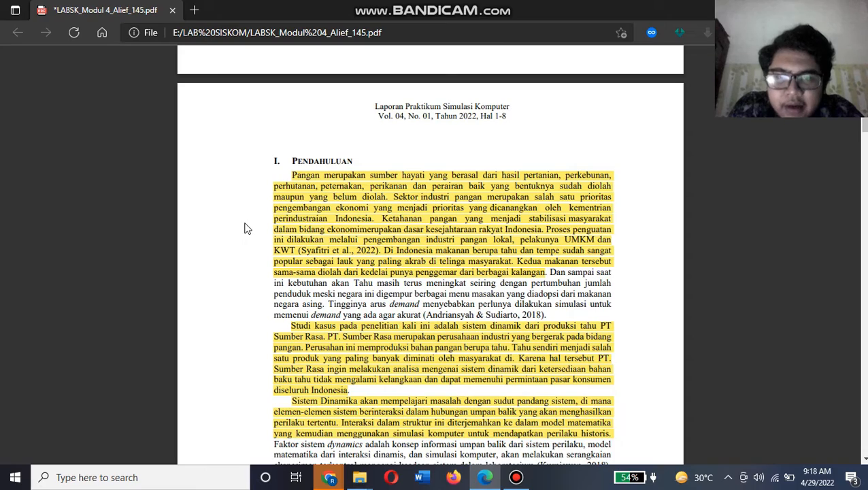
# Read the report's introduction and the data collection section through the input data table, Tabel 2.1
pyautogui.scroll(-5, 246, 228)
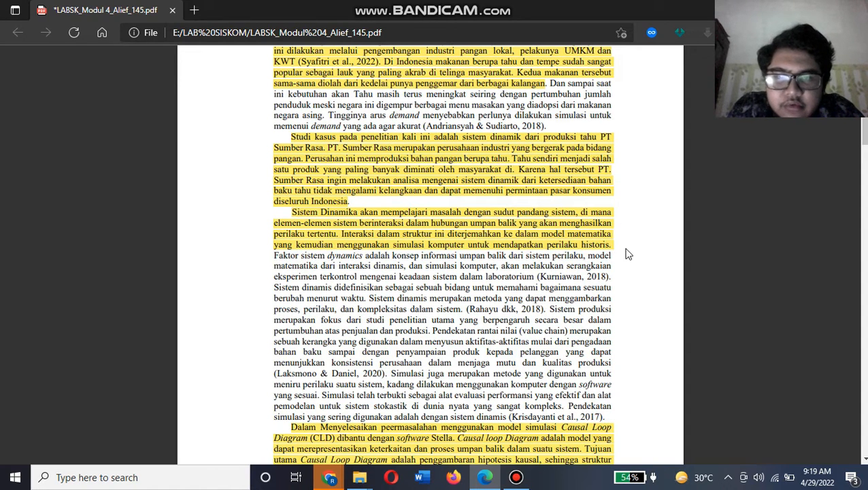
pyautogui.scroll(-5, 628, 254)
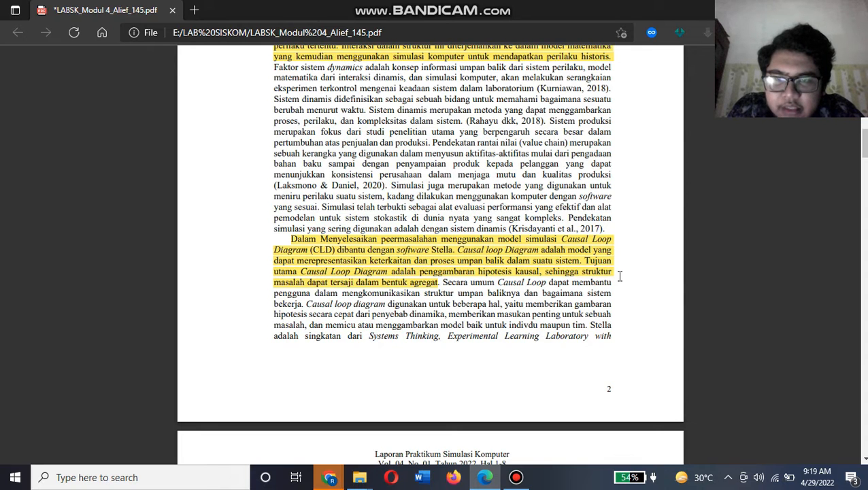
pyautogui.scroll(-5, 617, 275)
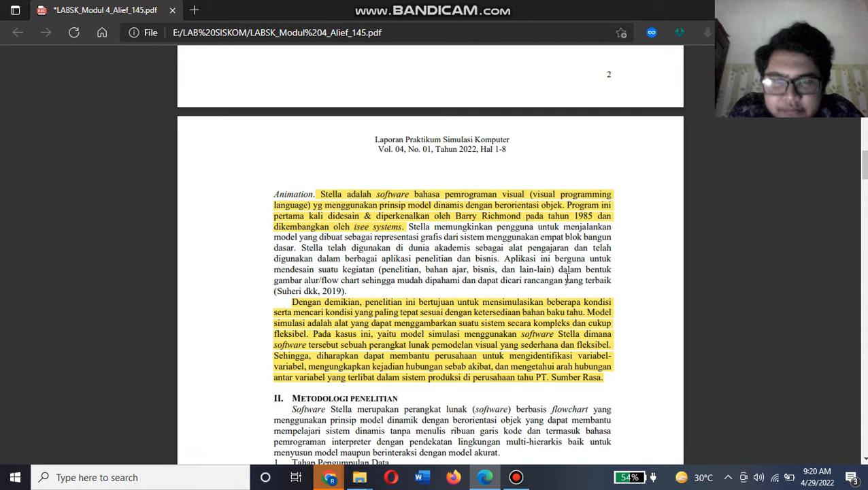
pyautogui.scroll(-3, 498, 238)
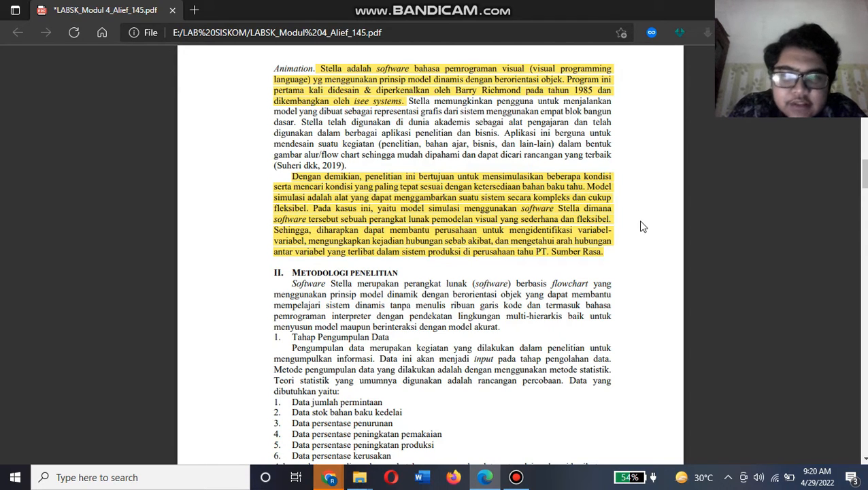
pyautogui.scroll(-4, 643, 226)
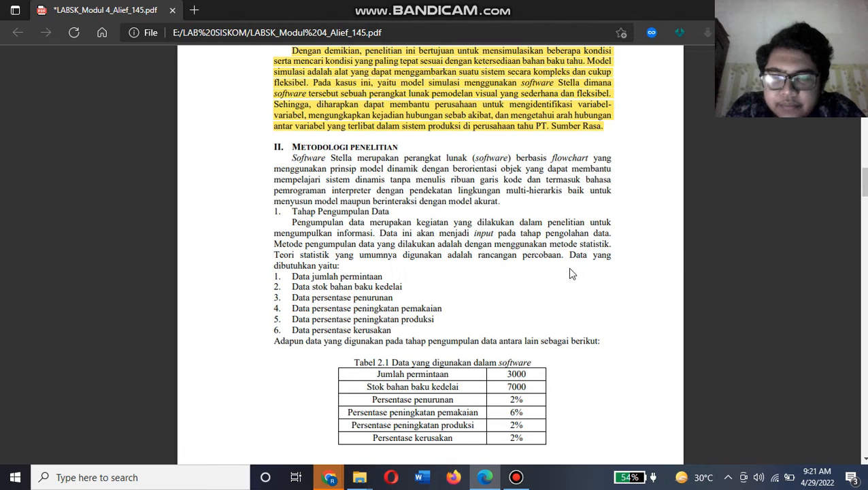
pyautogui.scroll(-2, 179, 252)
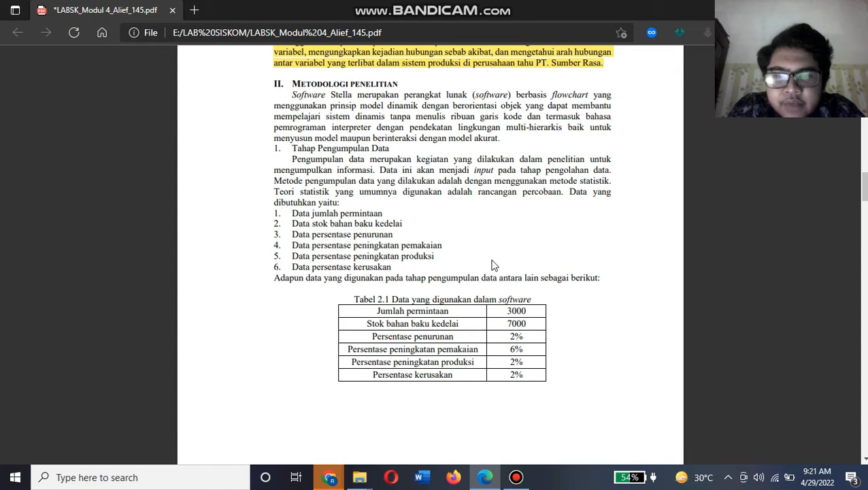
pyautogui.scroll(-1, 438, 270)
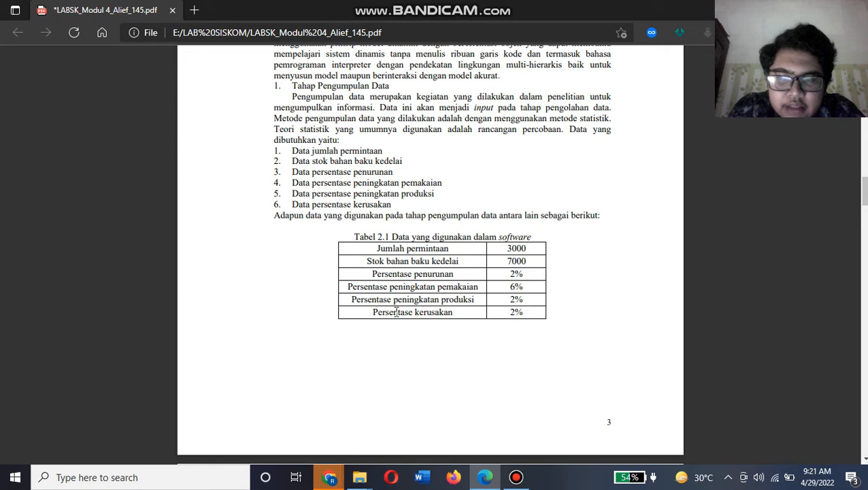
# Examine the report's tofu inventory simulation model, the research flowchart and the descriptions of its stages
pyautogui.scroll(-4, 325, 295)
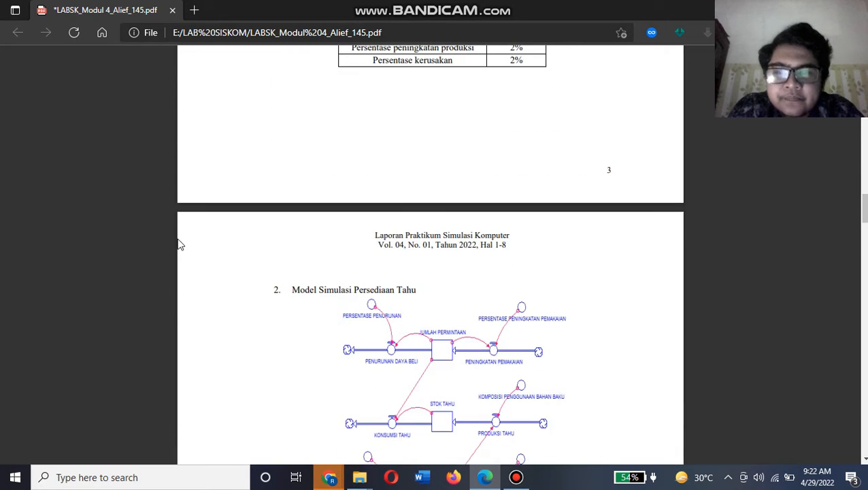
pyautogui.scroll(-3, 181, 239)
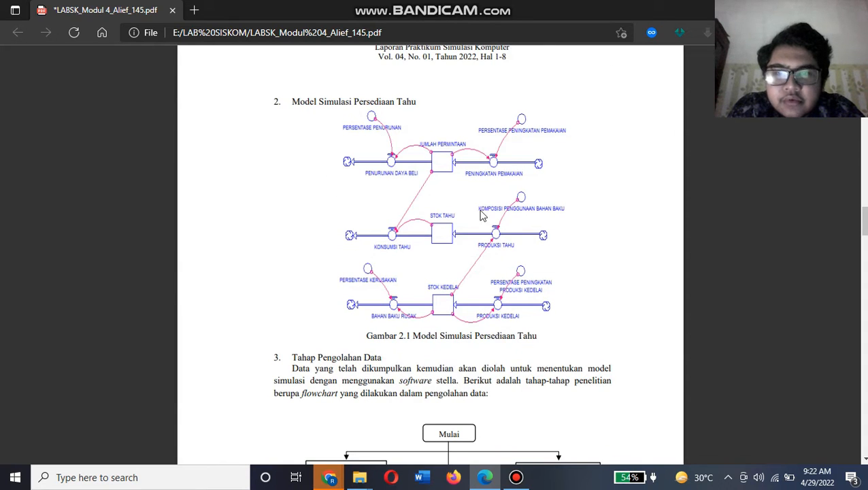
pyautogui.scroll(-2, 544, 264)
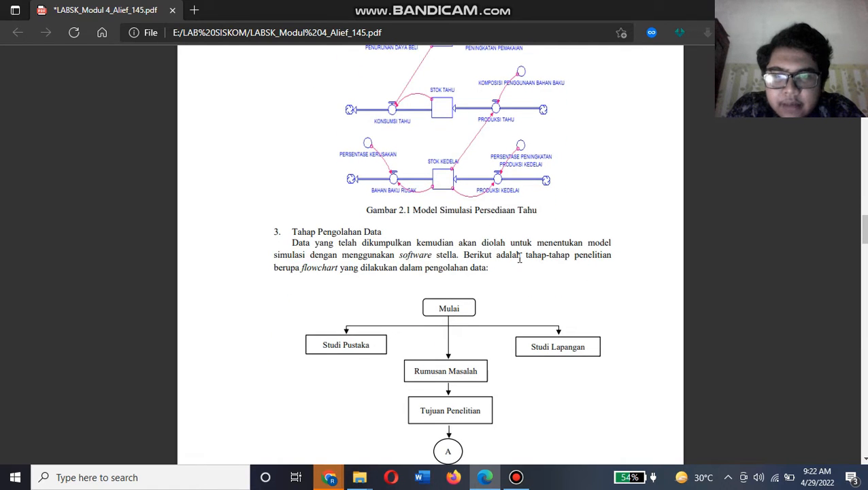
pyautogui.scroll(-10, 350, 275)
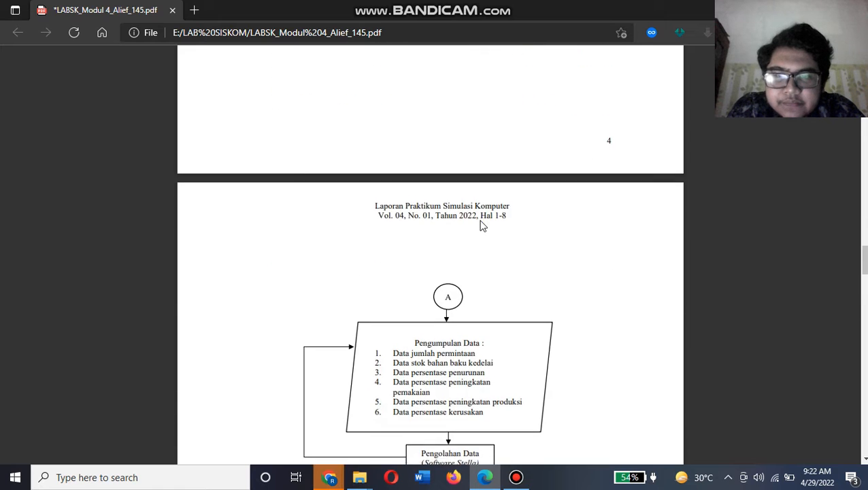
pyautogui.scroll(2, 480, 225)
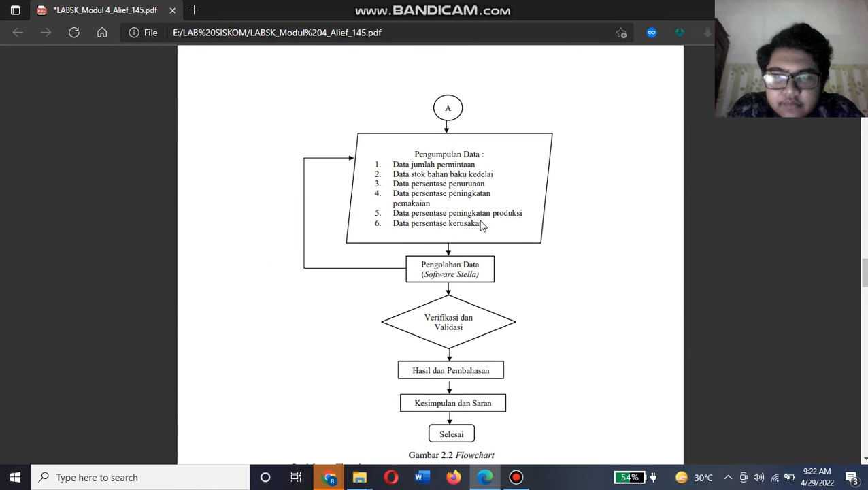
pyautogui.scroll(-8, 481, 225)
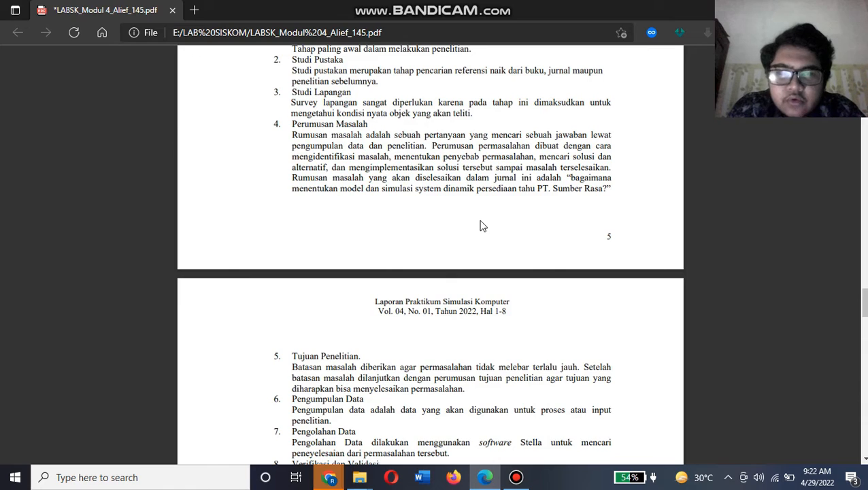
pyautogui.scroll(-3, 481, 225)
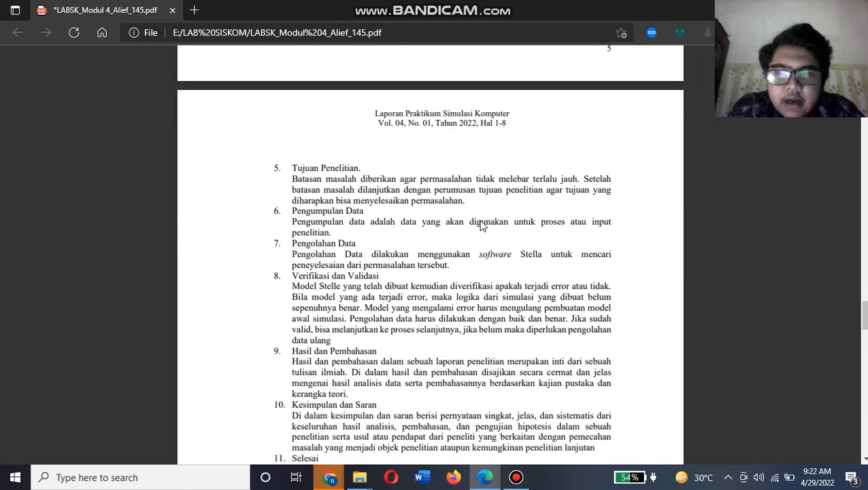
pyautogui.scroll(-2, 481, 225)
pyautogui.scroll(2, 481, 226)
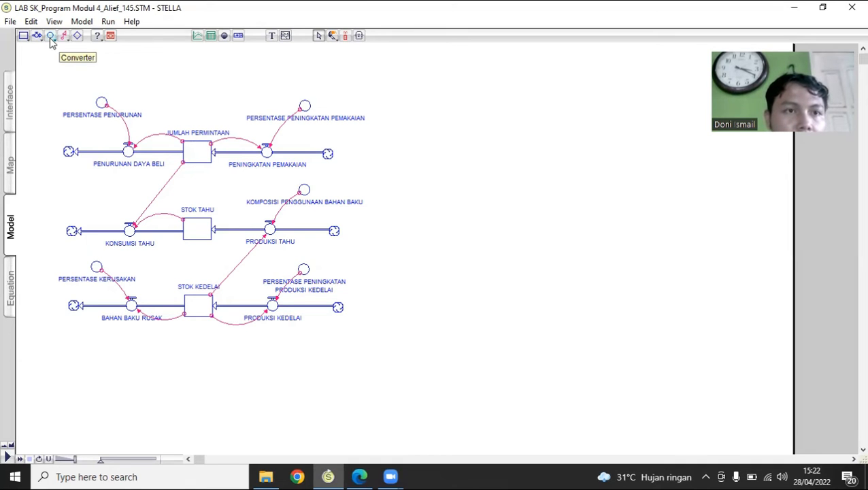
# In STELLA, check the values of the PERSENTASE PENURUNAN, PERSENTASE PENINGKATAN PEMAKAIAN and KOMPOSISI PENGGUNAAN BAHAN BAKU converters
pyautogui.moveTo(120, 116)
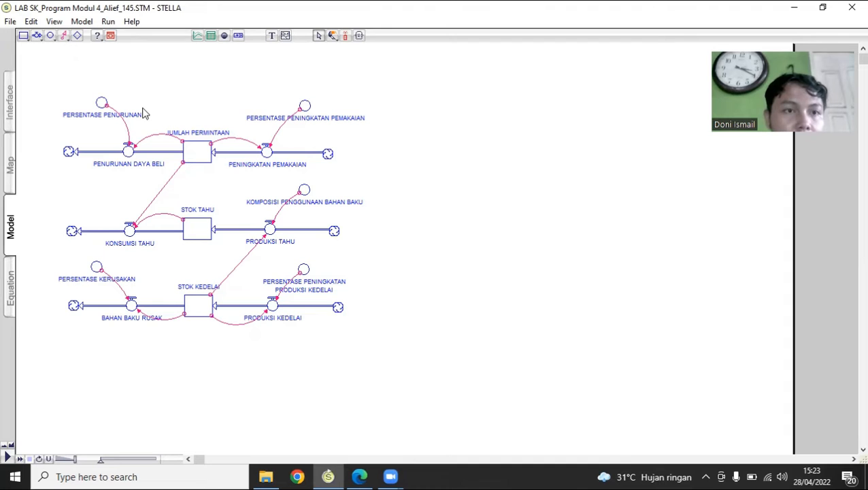
pyautogui.doubleClick(101, 103)
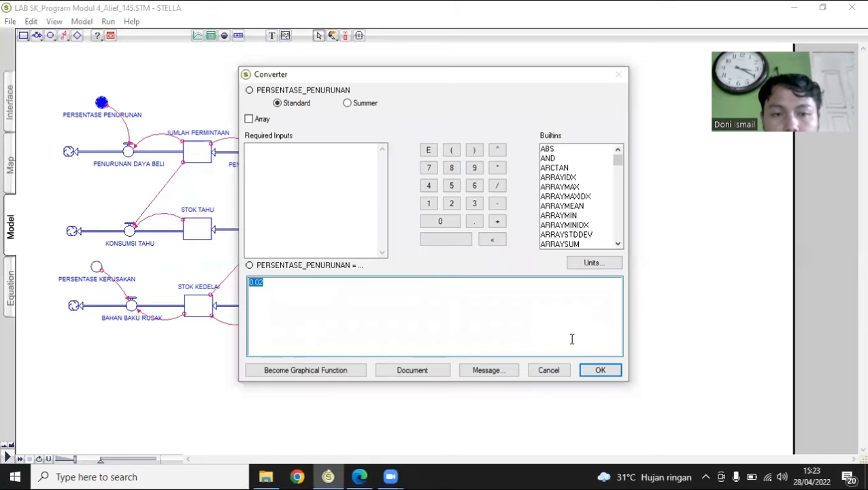
pyautogui.click(600, 370)
pyautogui.doubleClick(305, 107)
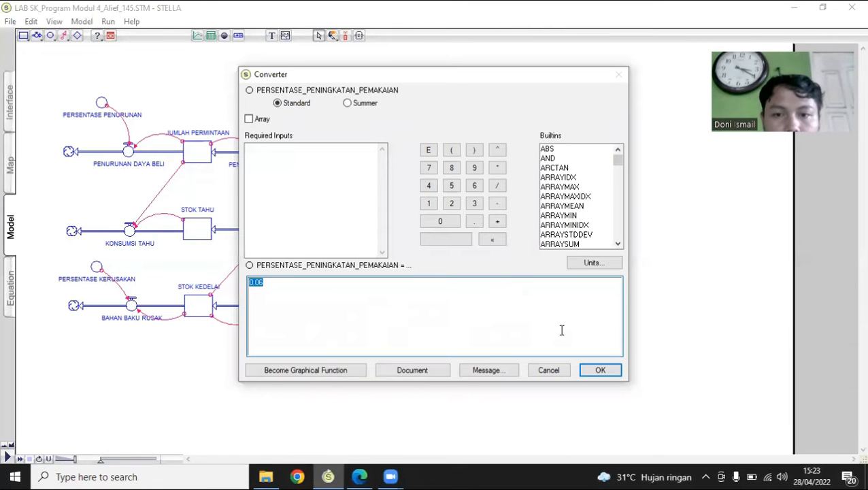
pyautogui.click(601, 371)
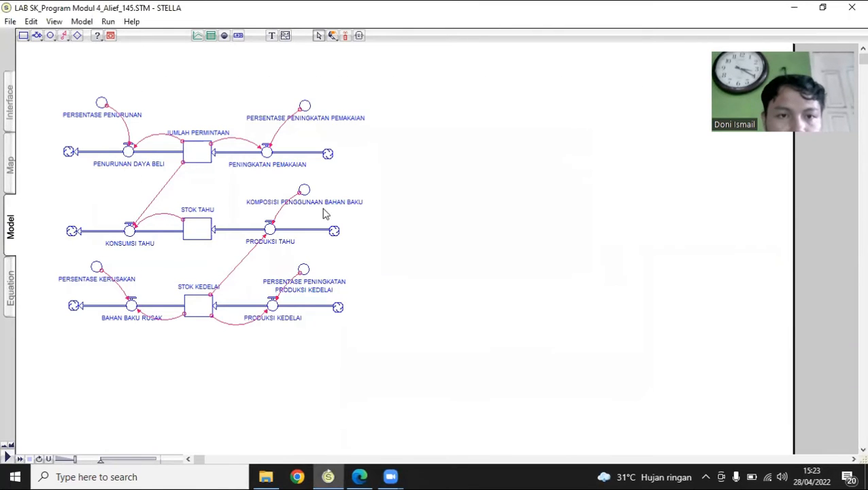
pyautogui.doubleClick(304, 190)
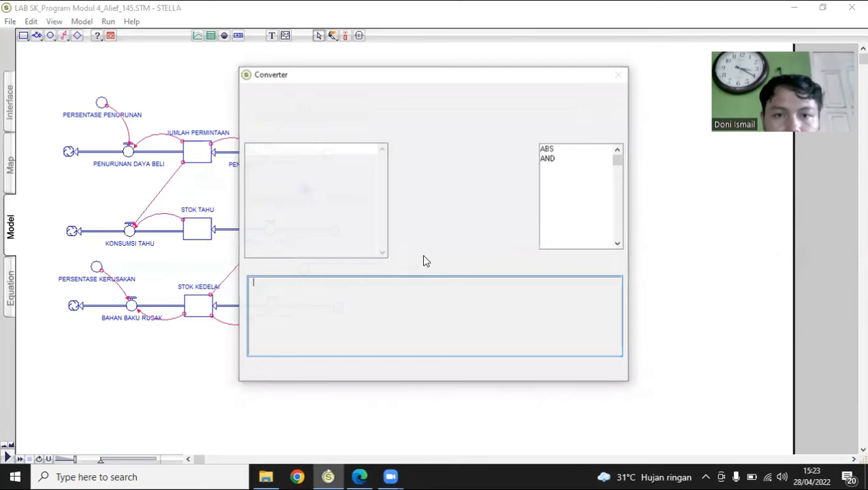
pyautogui.click(589, 368)
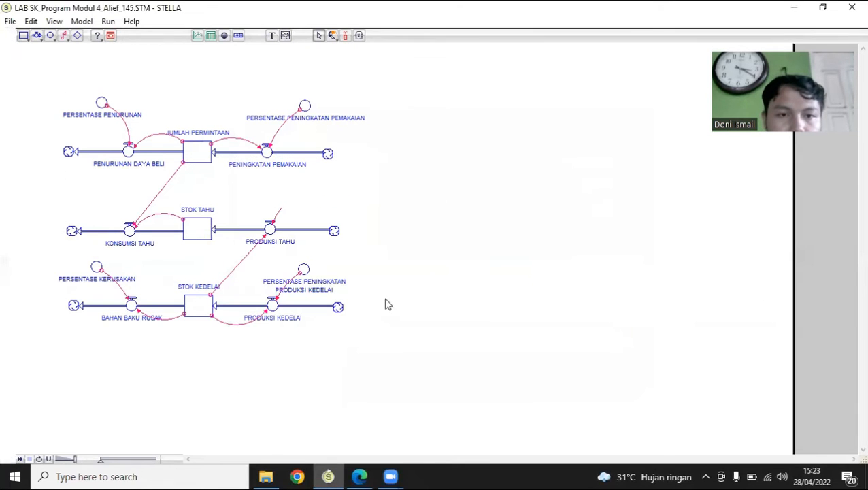
# Set the PERSENTASE PENINGKATAN PRODUKSI KEDELAI converter to 0.2 and accept it
pyautogui.doubleClick(304, 270)
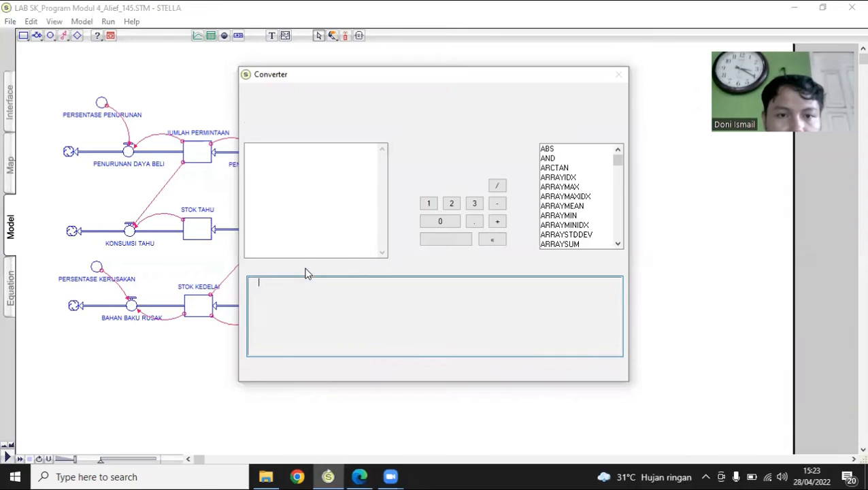
pyautogui.write('0.2')
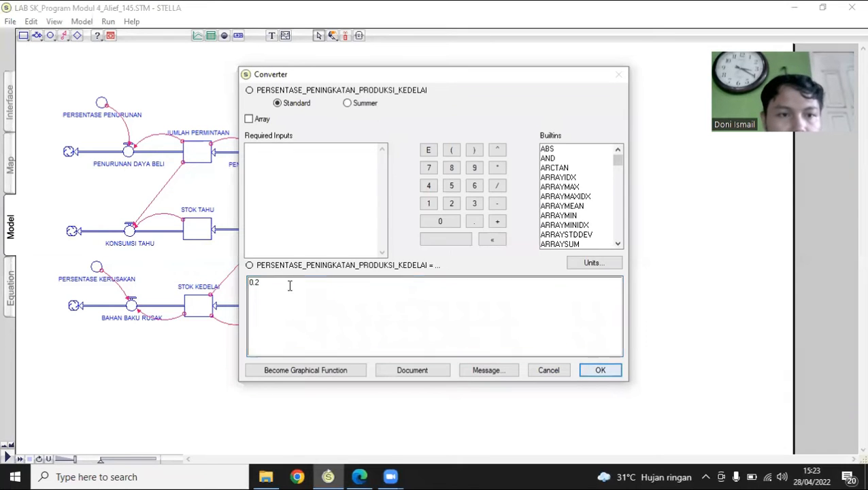
pyautogui.click(601, 372)
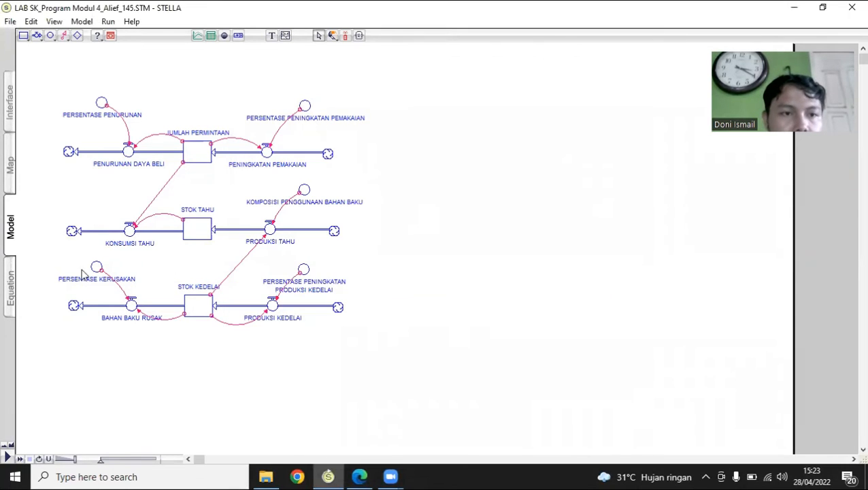
# Check the value of the PERSENTASE KERUSAKAN converter
pyautogui.click(97, 267)
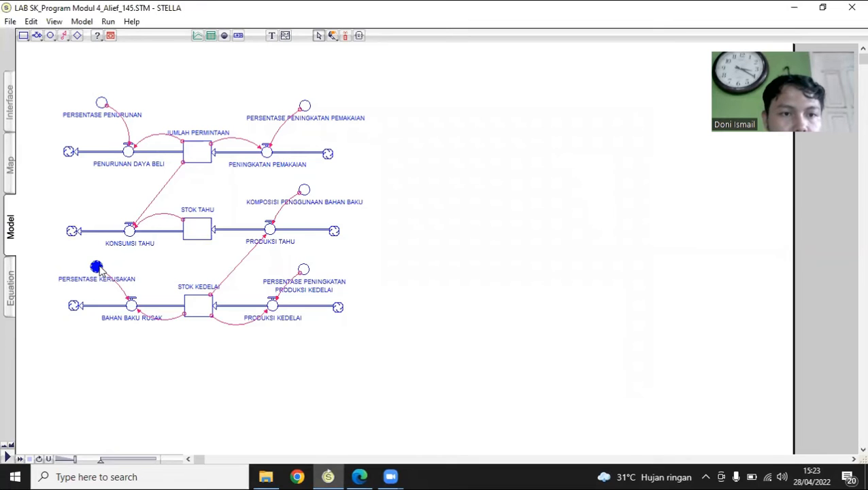
pyautogui.doubleClick(97, 267)
pyautogui.click(601, 372)
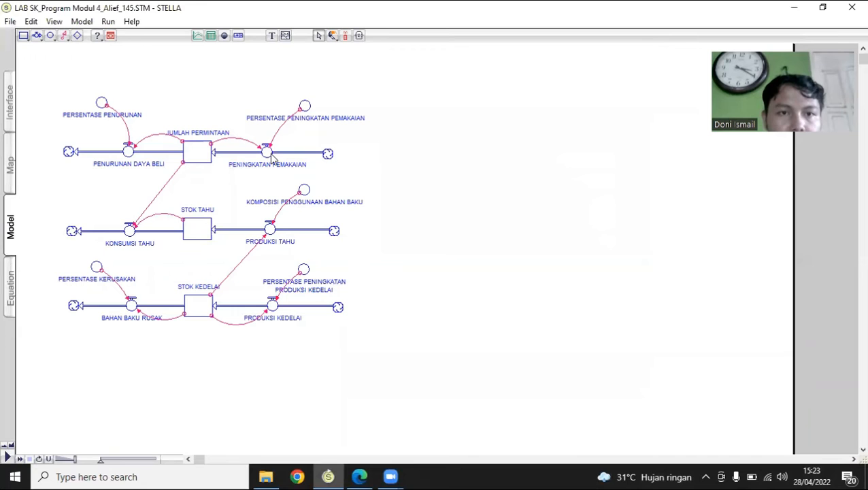
# Review the equations of the PENINGKATAN PEMAKAIAN and PENURUNAN DAYA BELI flows on either side of the JUMLAH PERMINTAAN stock
pyautogui.doubleClick(267, 154)
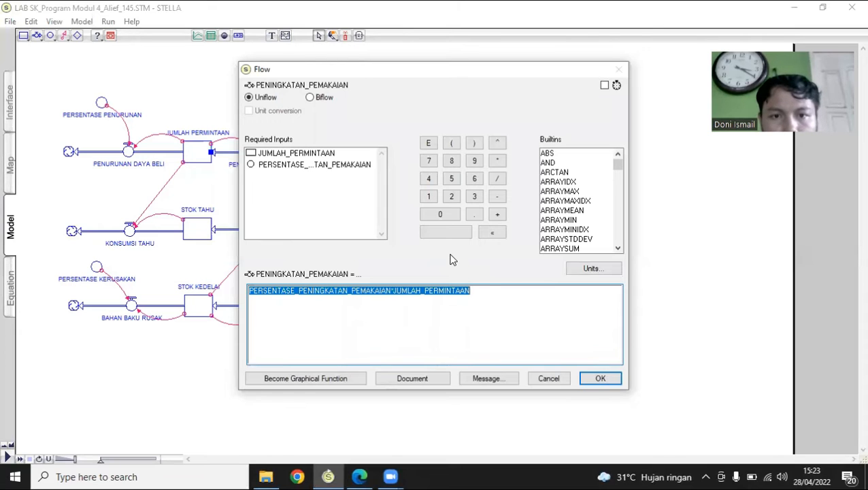
pyautogui.click(605, 374)
pyautogui.click(129, 152)
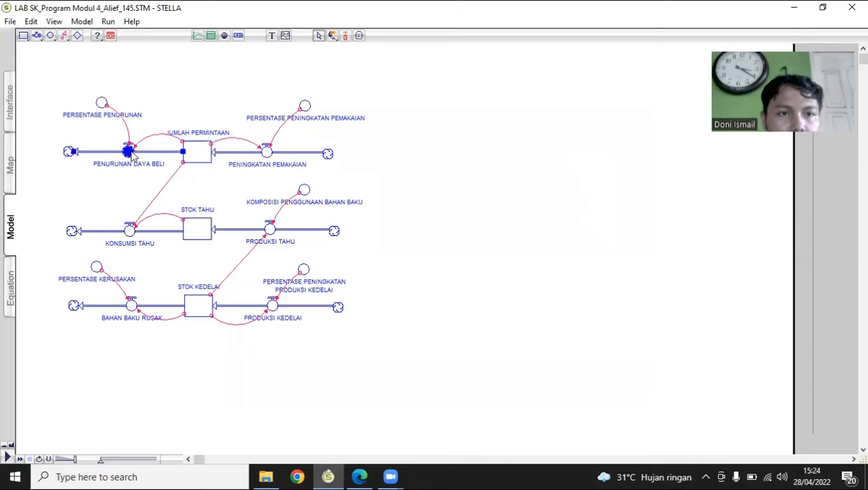
pyautogui.doubleClick(129, 152)
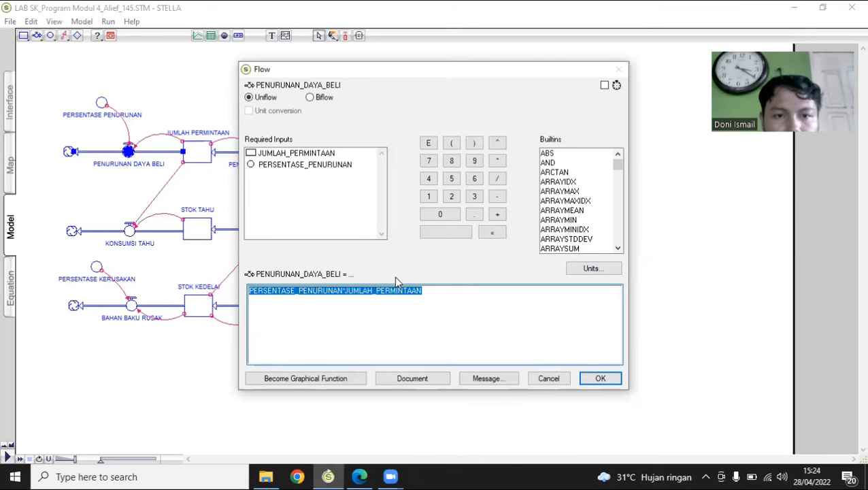
pyautogui.click(605, 379)
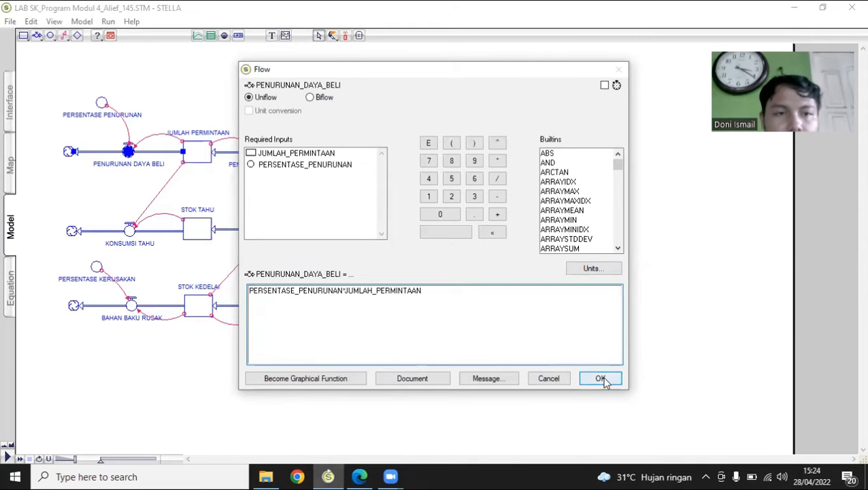
# Check the initial value of the JUMLAH PERMINTAAN stock
pyautogui.click(207, 160)
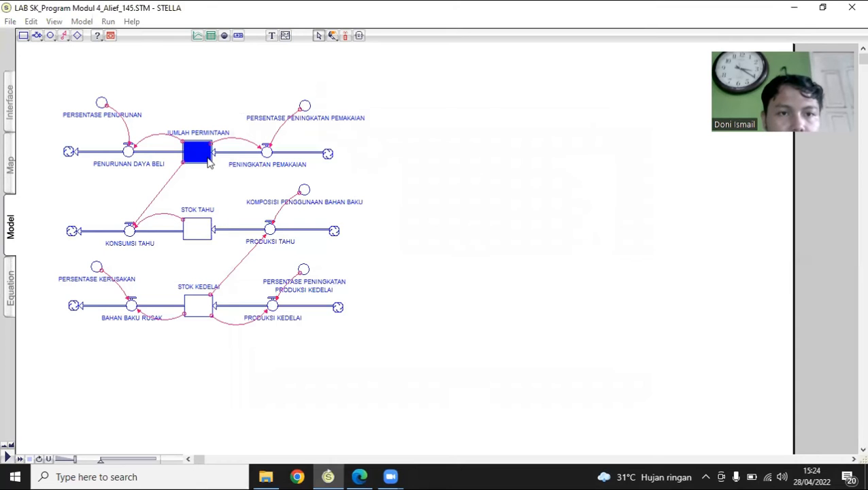
pyautogui.doubleClick(208, 160)
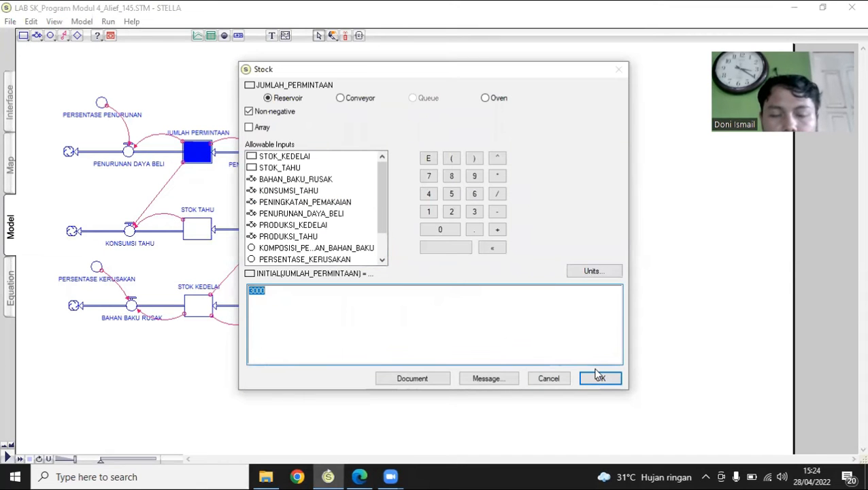
pyautogui.click(600, 379)
# Review the equations of the PRODUKSI TAHU and KONSUMSI TAHU flows and the initial value of the STOK TAHU stock between them
pyautogui.click(270, 230)
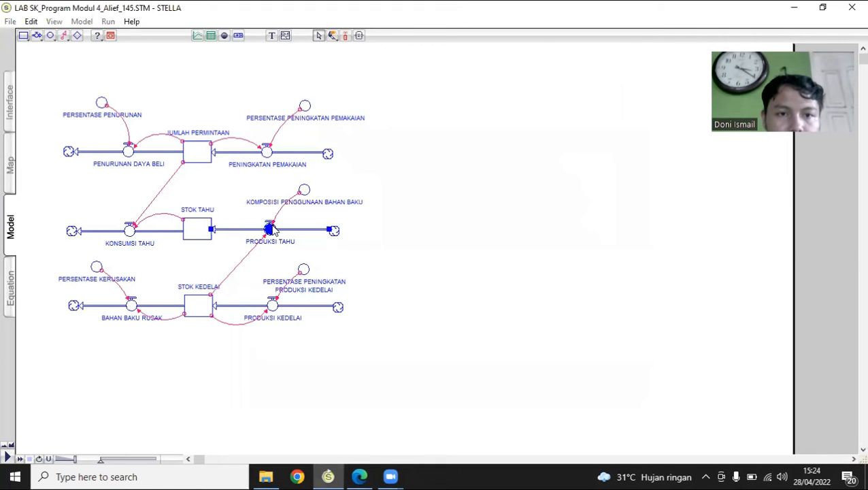
pyautogui.doubleClick(272, 229)
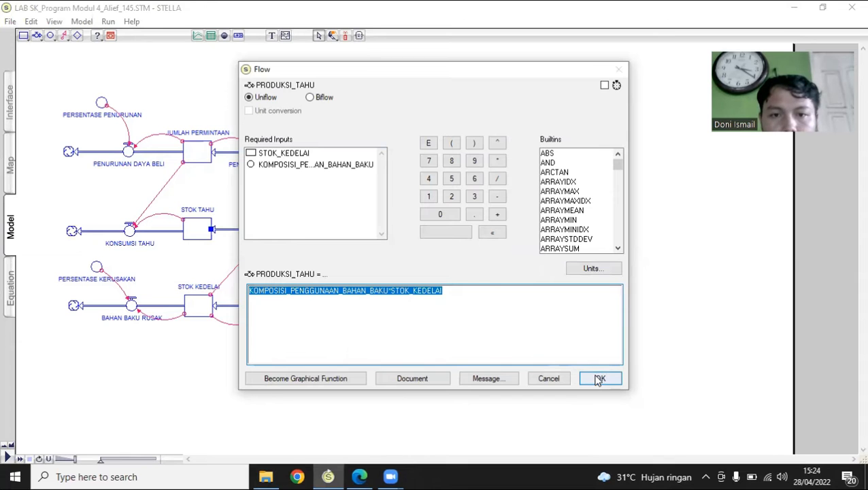
pyautogui.click(598, 378)
pyautogui.click(129, 230)
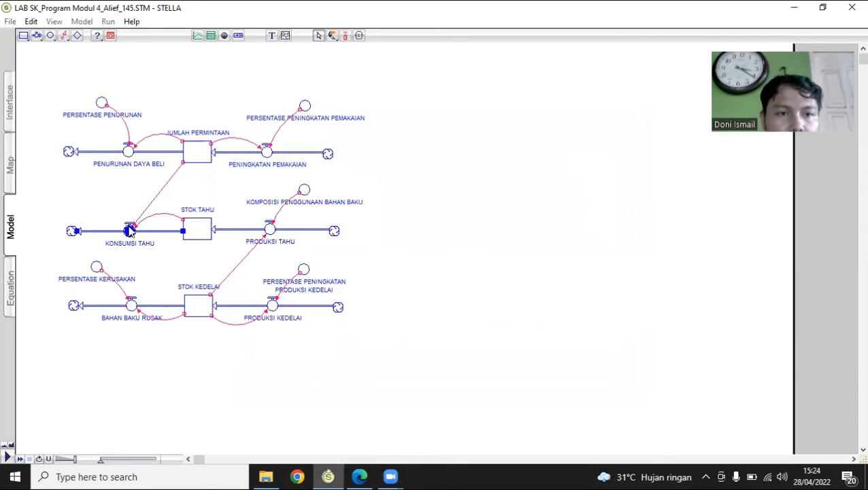
pyautogui.doubleClick(129, 230)
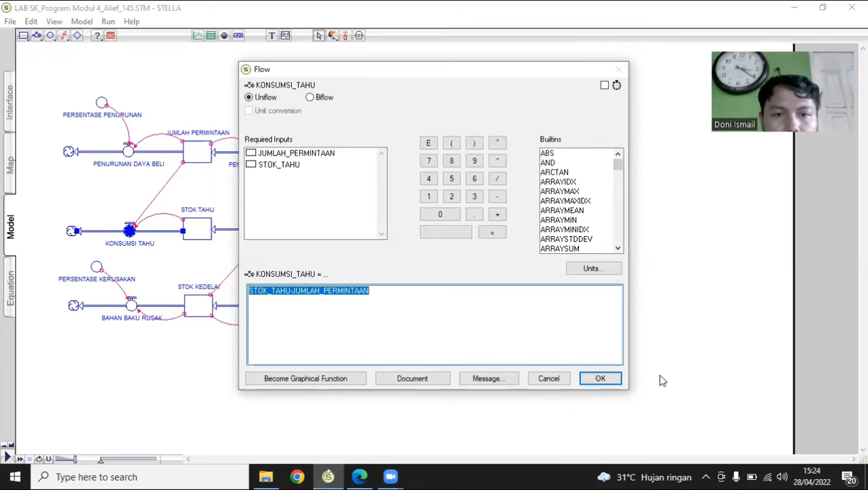
pyautogui.click(601, 378)
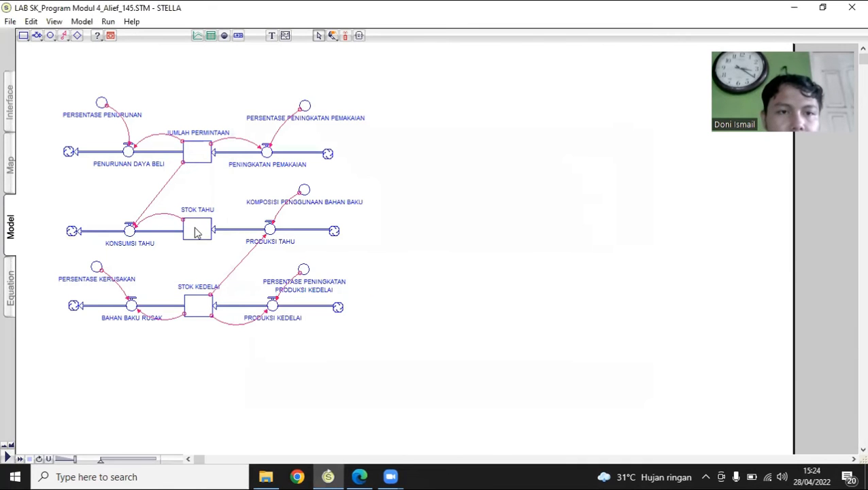
pyautogui.doubleClick(196, 231)
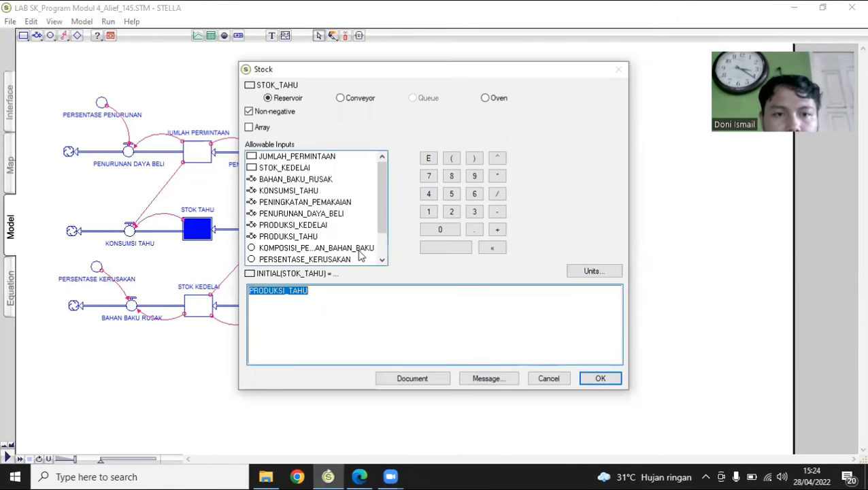
pyautogui.click(601, 378)
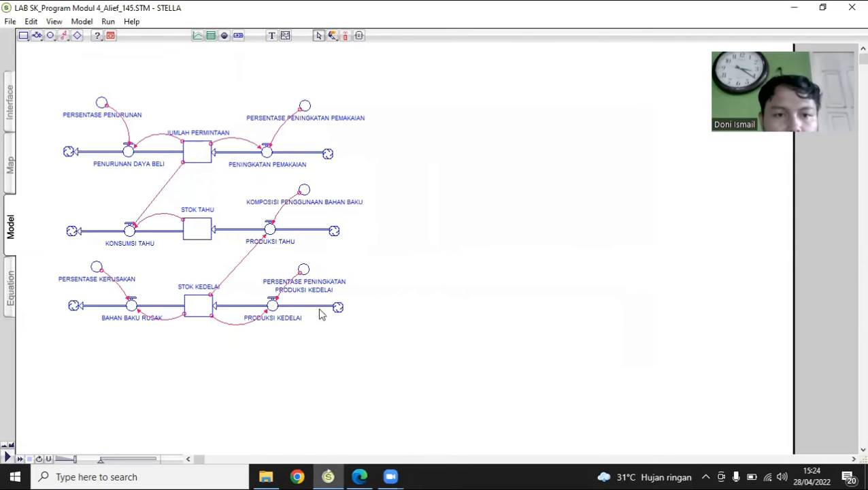
# Review the equations of the PRODUKSI KEDELAI and BAHAN BAKU RUSAK flows and the initial value of the STOK KEDELAI stock
pyautogui.doubleClick(274, 307)
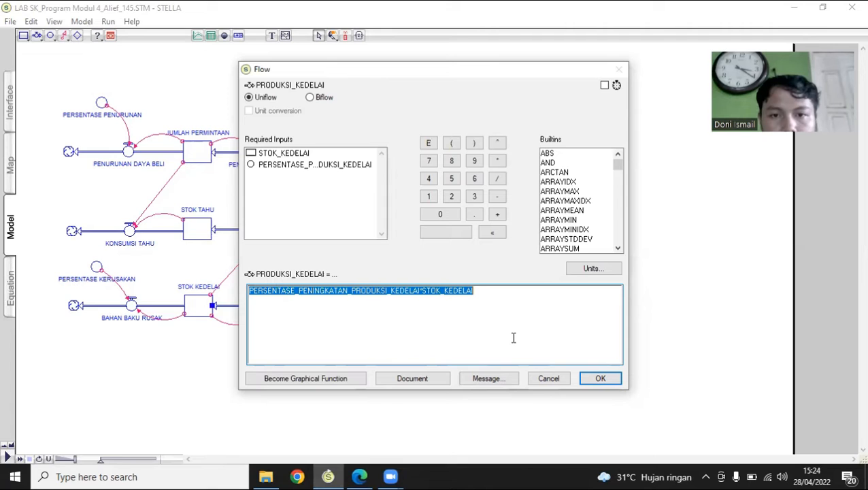
pyautogui.press('Return')
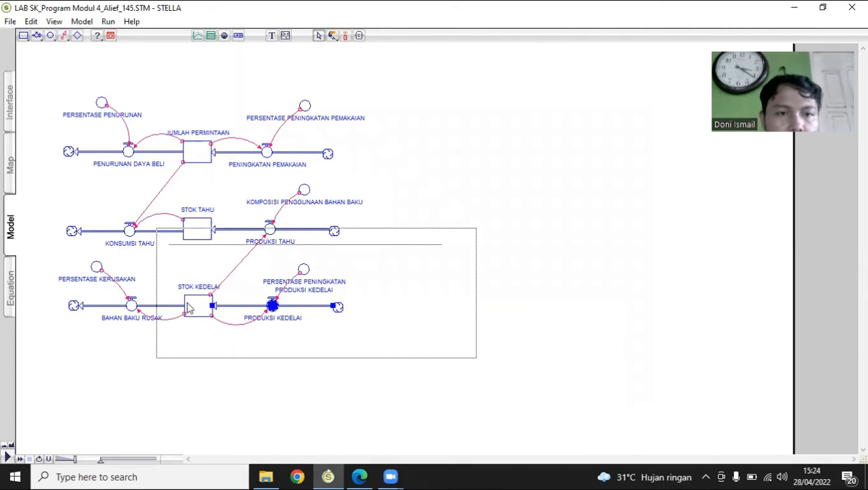
pyautogui.doubleClick(132, 306)
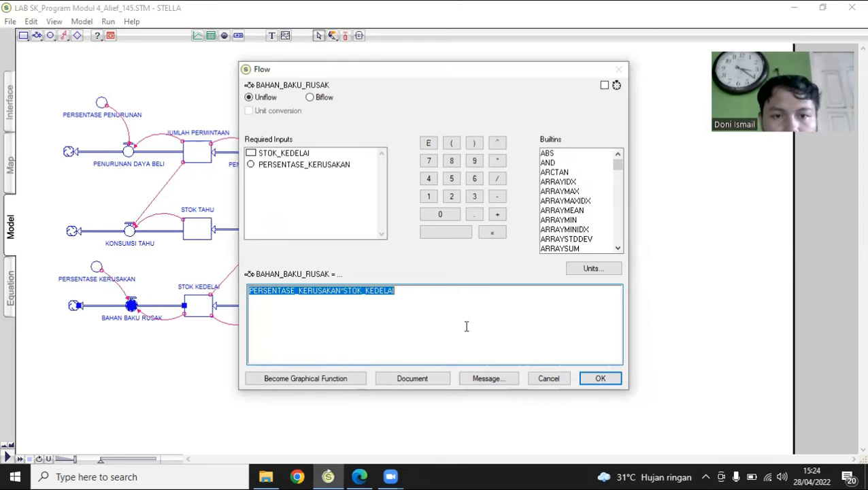
pyautogui.click(600, 379)
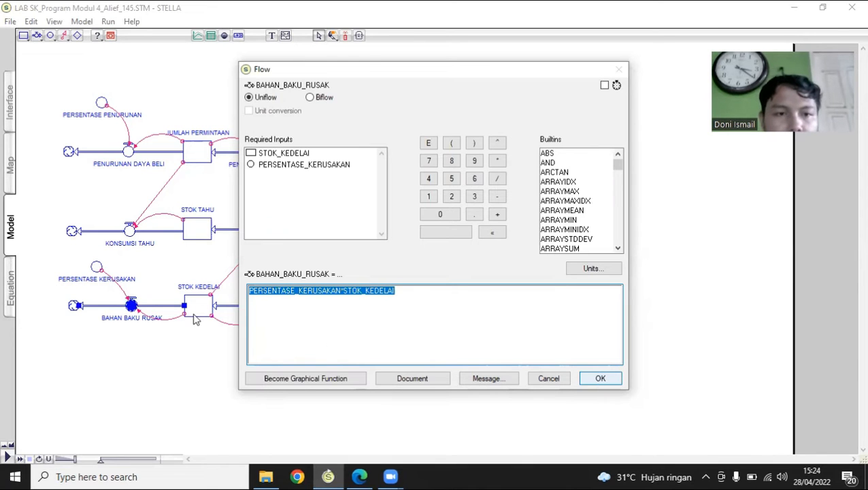
pyautogui.doubleClick(206, 308)
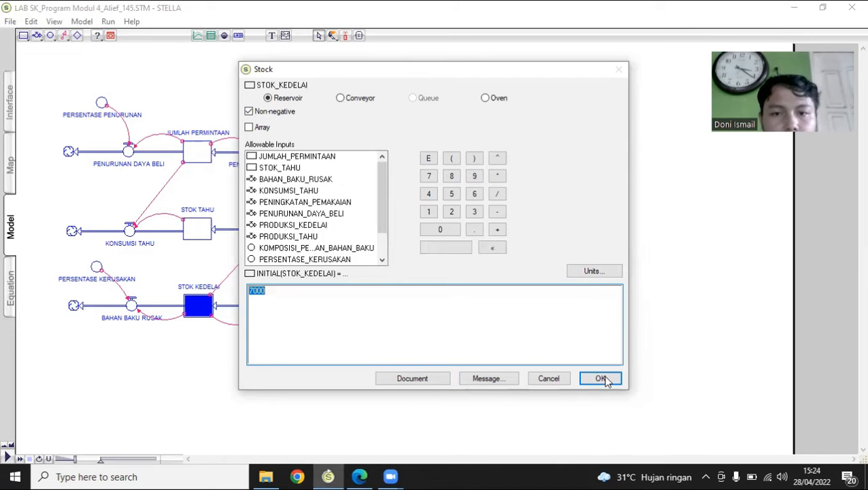
pyautogui.click(602, 379)
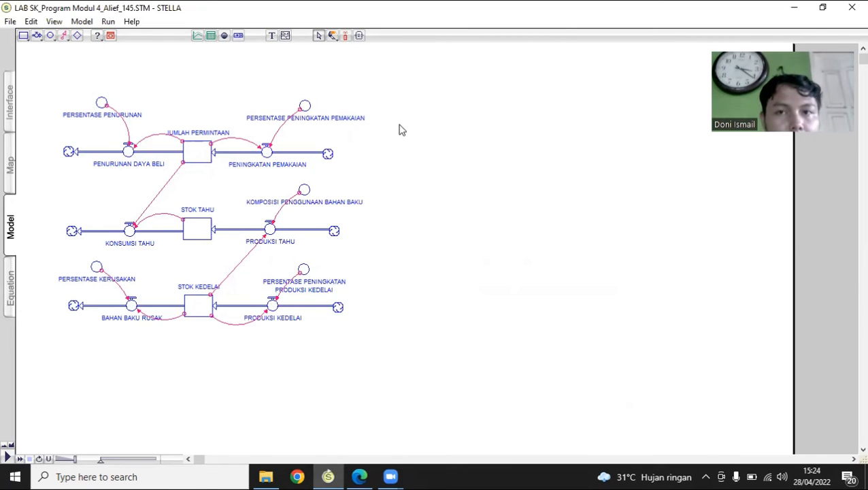
# Place a graph pad in the empty area beside the model diagram and pin it there
pyautogui.click(198, 38)
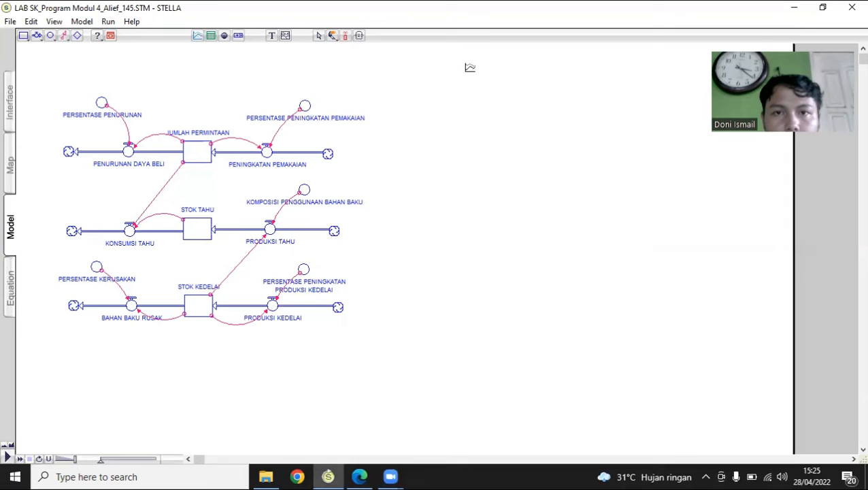
pyautogui.click(470, 68)
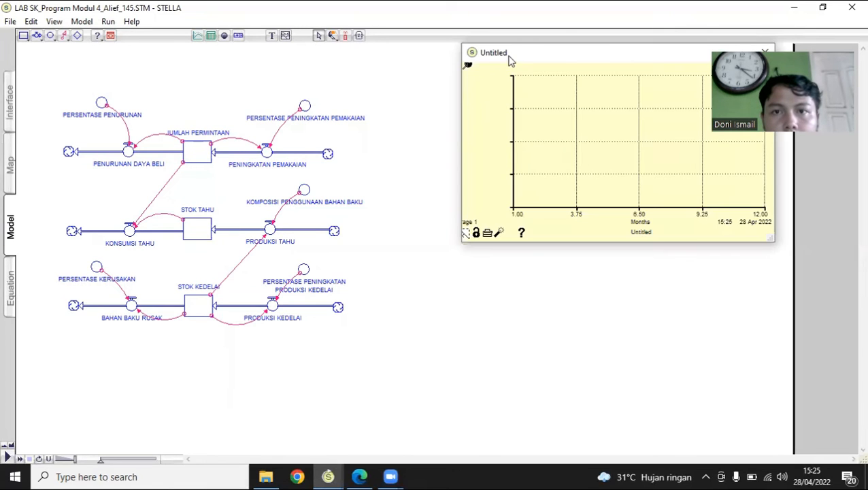
pyautogui.click(540, 55)
pyautogui.moveTo(540, 61); pyautogui.dragTo(529, 71)
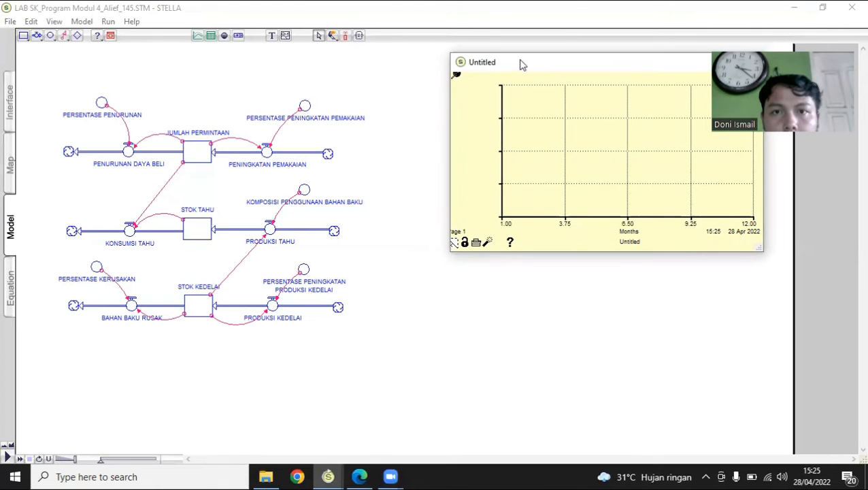
pyautogui.moveTo(521, 60); pyautogui.dragTo(519, 49)
pyautogui.click(458, 63)
pyautogui.doubleClick(459, 67)
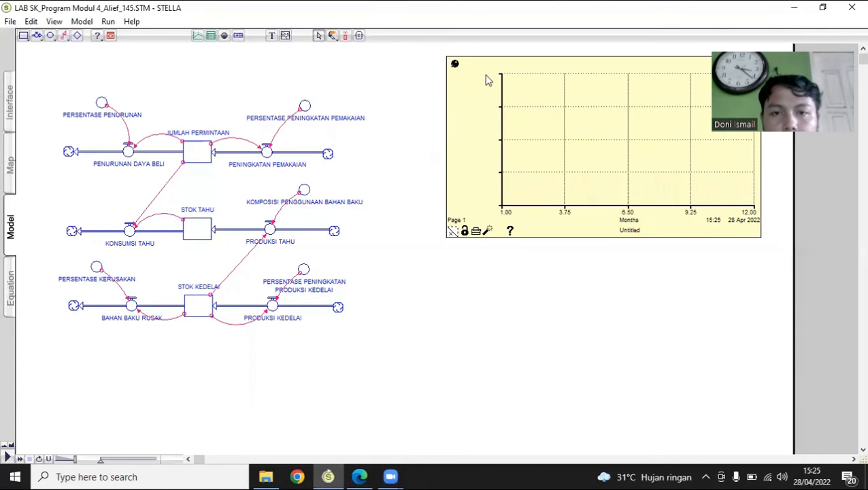
# Define the graph as a time series of JUMLAH_PERMINTAAN, STOK_KEDELAI, STOK_TAHU, PRODUKSI_TAHU and KONSUMSI_TAHU
pyautogui.doubleClick(496, 118)
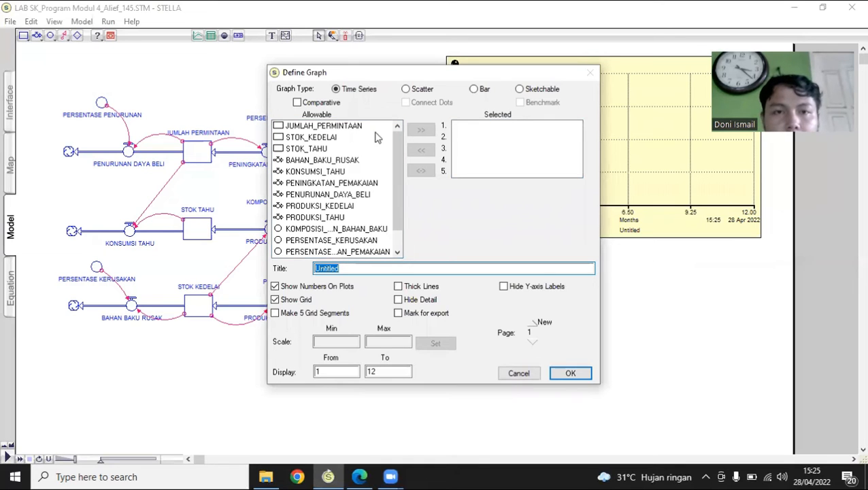
pyautogui.click(332, 129)
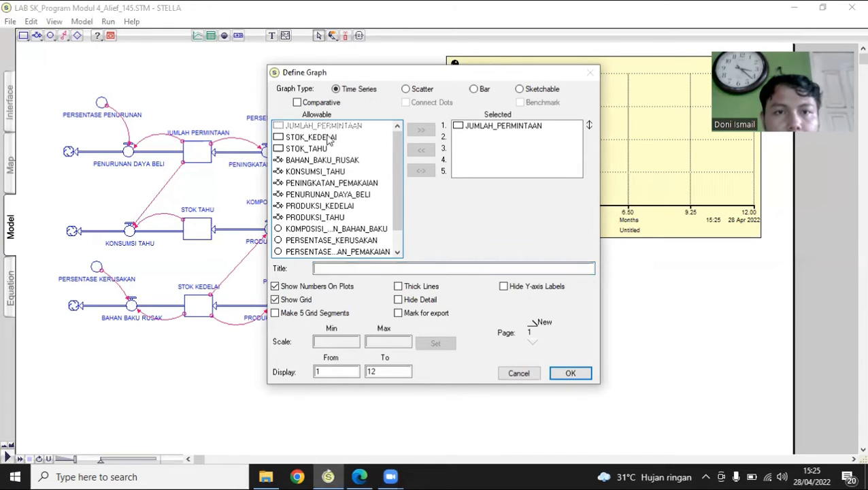
pyautogui.doubleClick(327, 136)
pyautogui.doubleClick(327, 149)
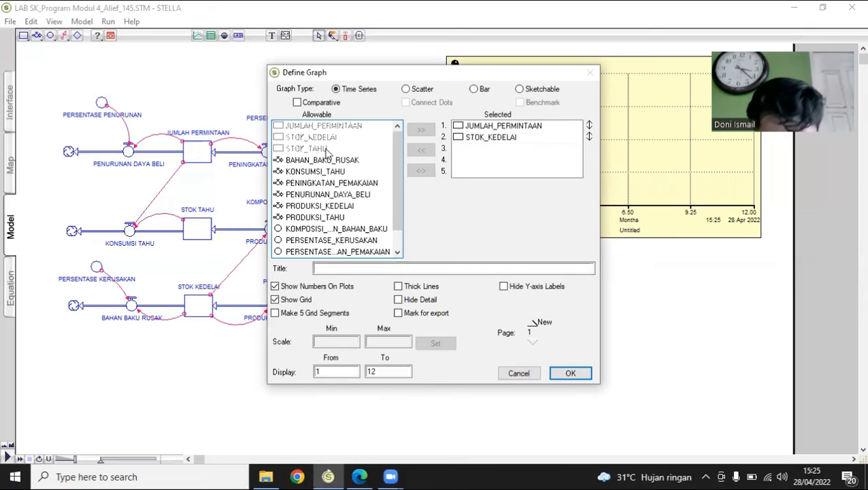
pyautogui.doubleClick(314, 218)
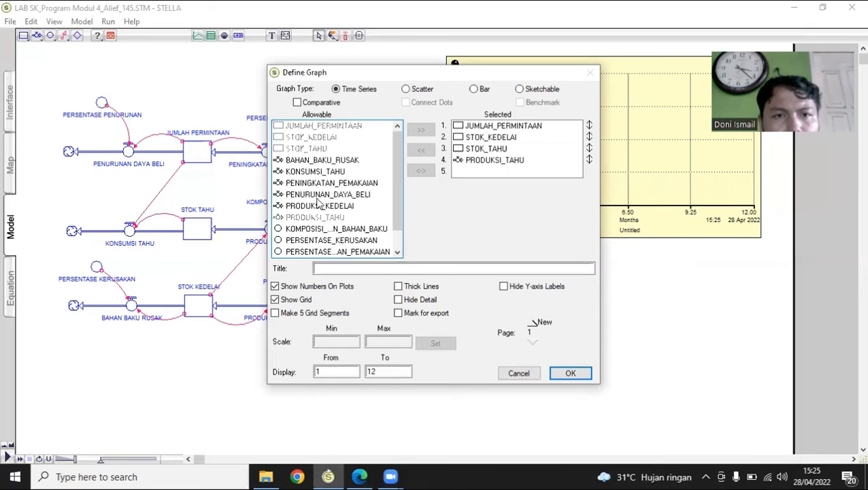
pyautogui.click(325, 171)
pyautogui.doubleClick(325, 171)
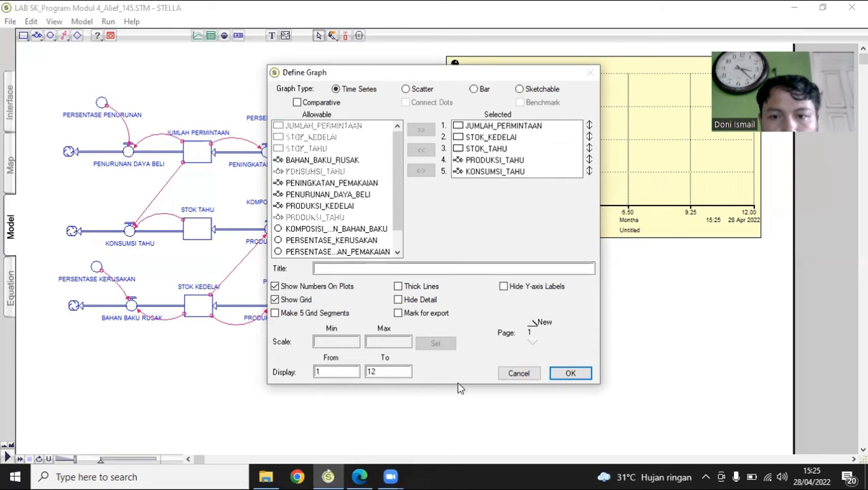
pyautogui.click(571, 373)
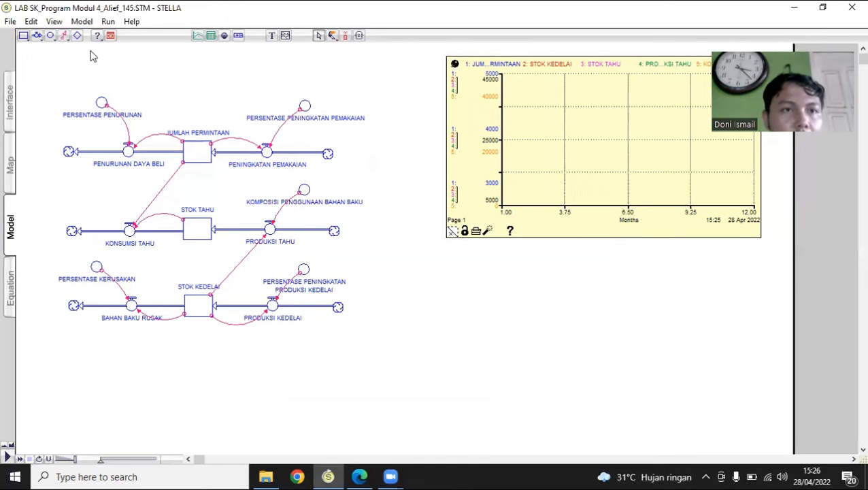
# Review the simulation's run specs and run the simulation
pyautogui.click(109, 23)
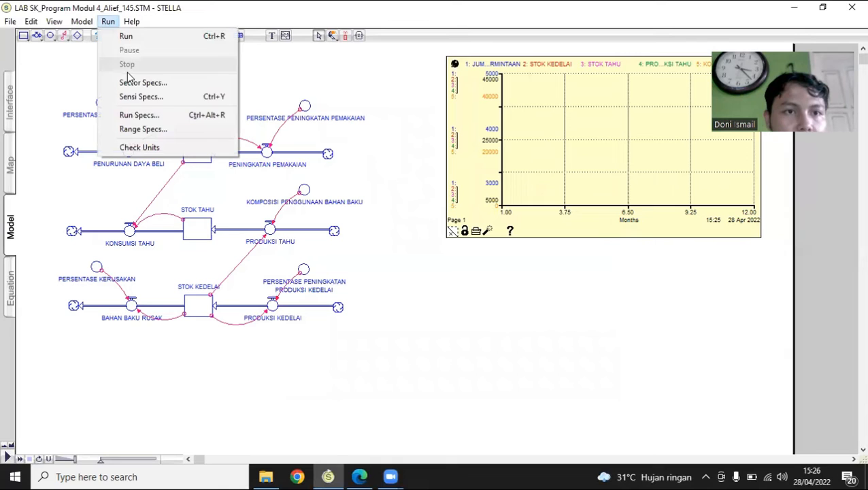
pyautogui.click(164, 114)
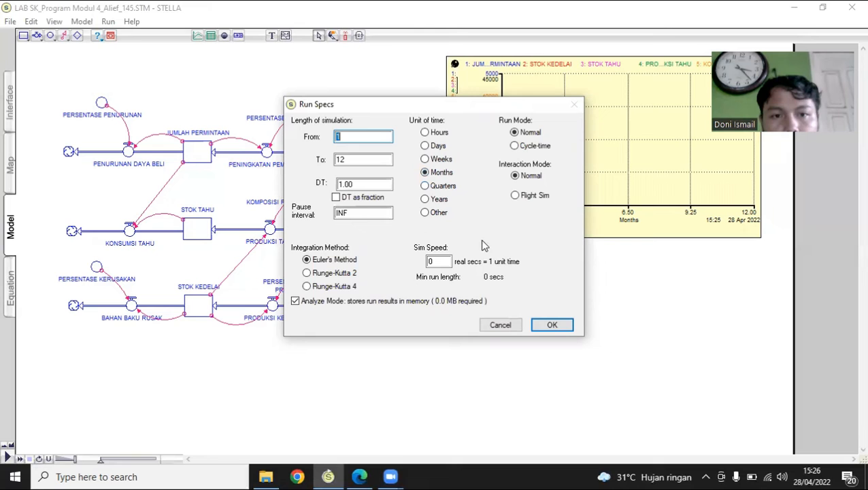
pyautogui.click(553, 326)
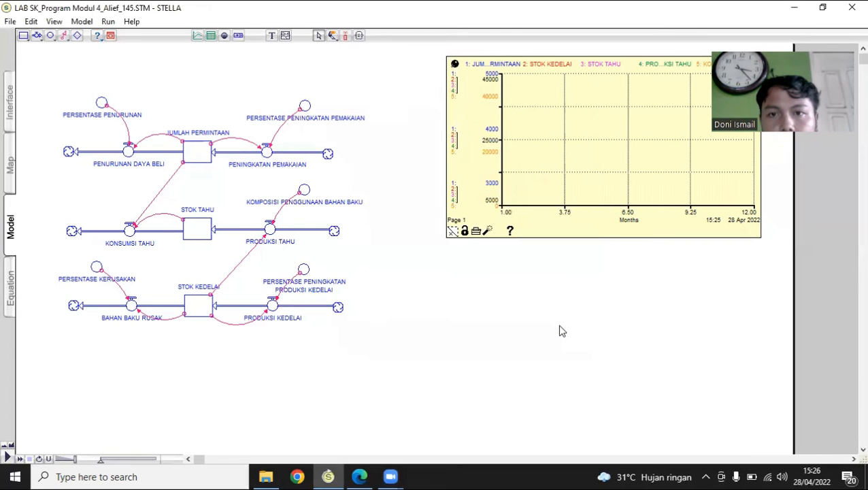
pyautogui.click(111, 22)
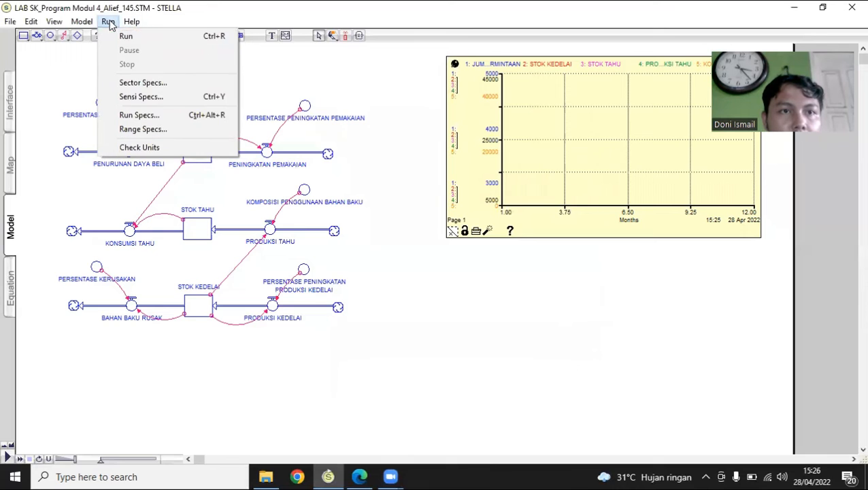
pyautogui.click(113, 36)
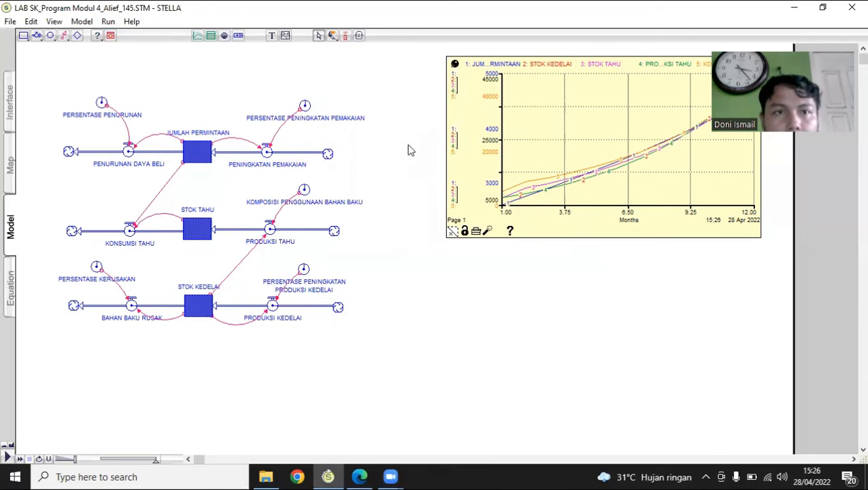
# Place a table pad directly below the graph and pin it there
pyautogui.click(211, 36)
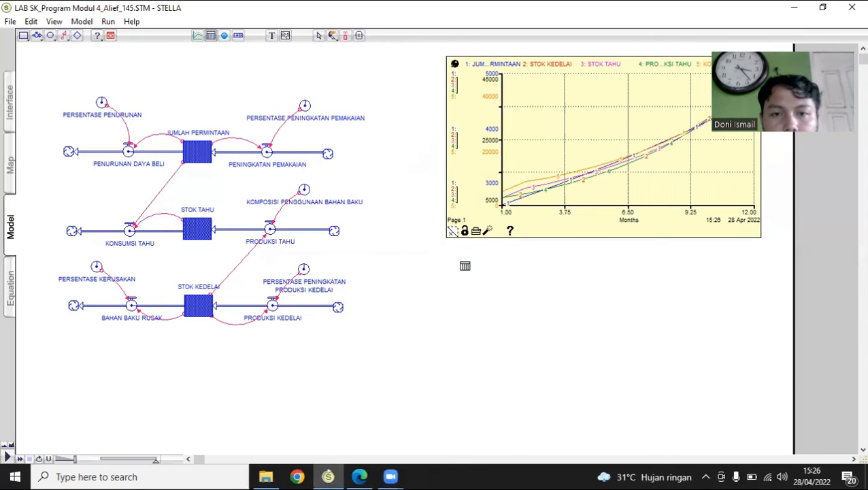
pyautogui.click(456, 263)
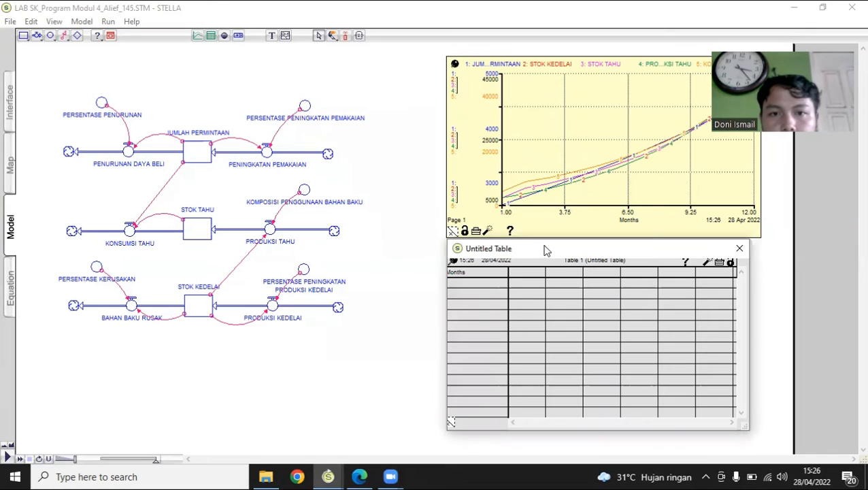
pyautogui.moveTo(544, 251); pyautogui.dragTo(545, 253)
pyautogui.click(455, 266)
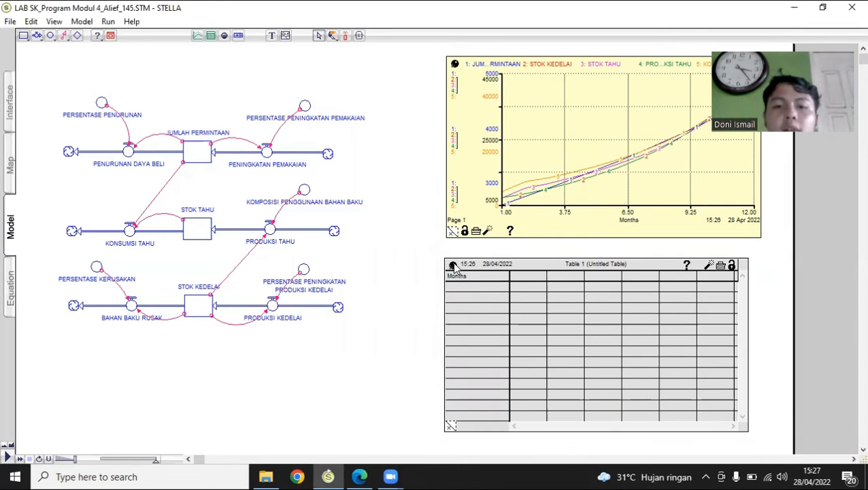
# Define the table with the columns JUMLAH_PERMINTAAN, STOK_KEDELAI, STOK_TAHU, KONSUMSI_TAHU and PRODUKSI_TAHU
pyautogui.doubleClick(498, 307)
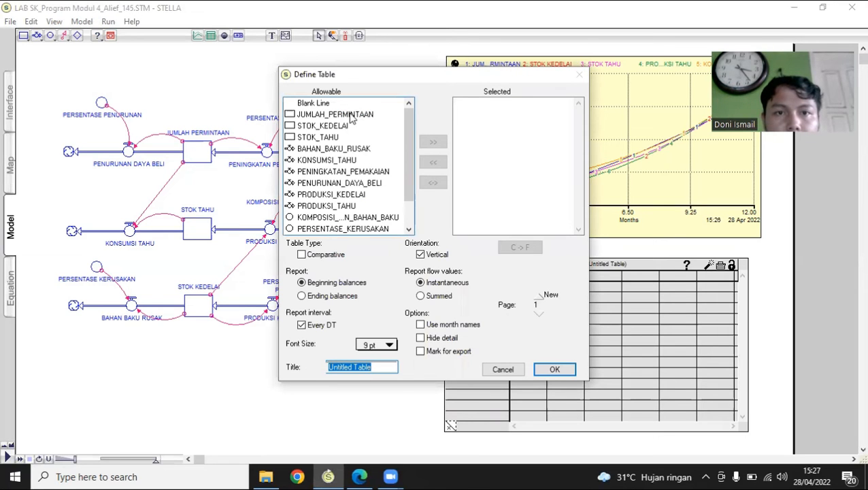
pyautogui.doubleClick(351, 118)
pyautogui.doubleClick(335, 126)
pyautogui.click(333, 139)
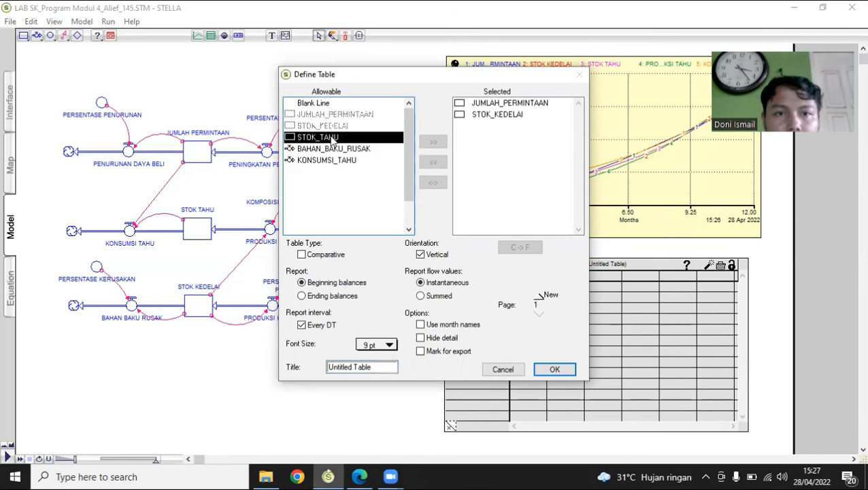
pyautogui.doubleClick(333, 139)
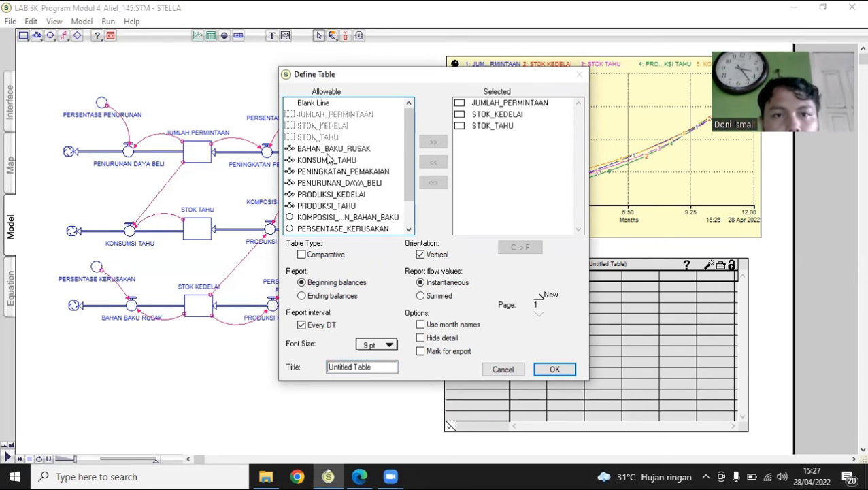
pyautogui.doubleClick(328, 160)
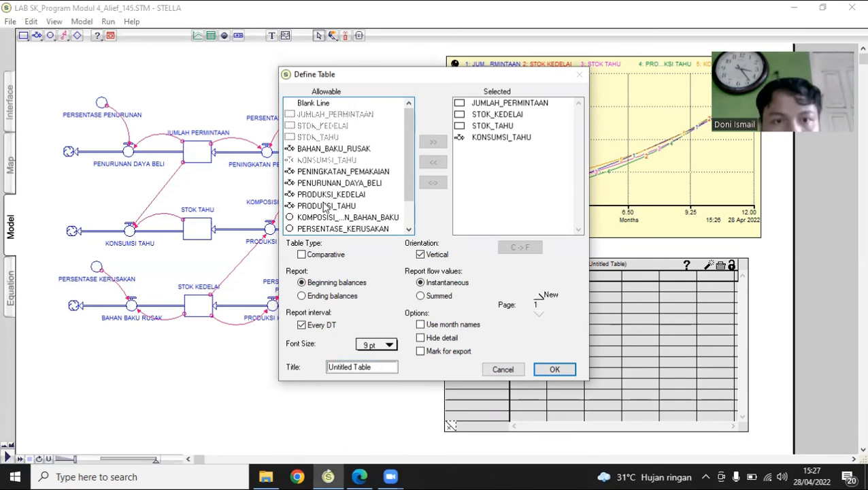
pyautogui.doubleClick(325, 206)
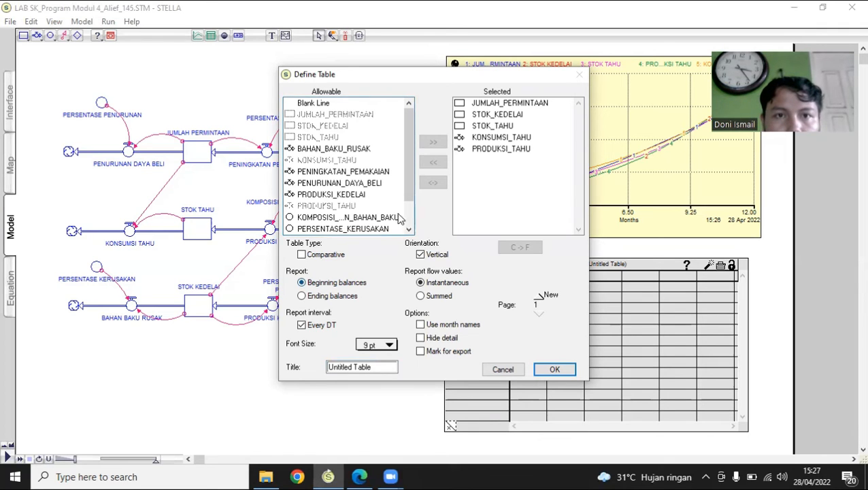
pyautogui.click(555, 370)
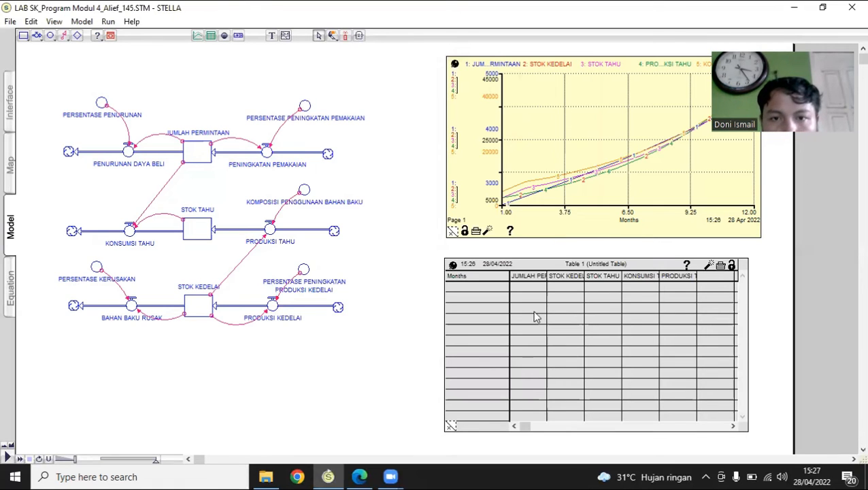
# Check the run specs, keeping their settings, and rerun the simulation to fill the table
pyautogui.click(109, 22)
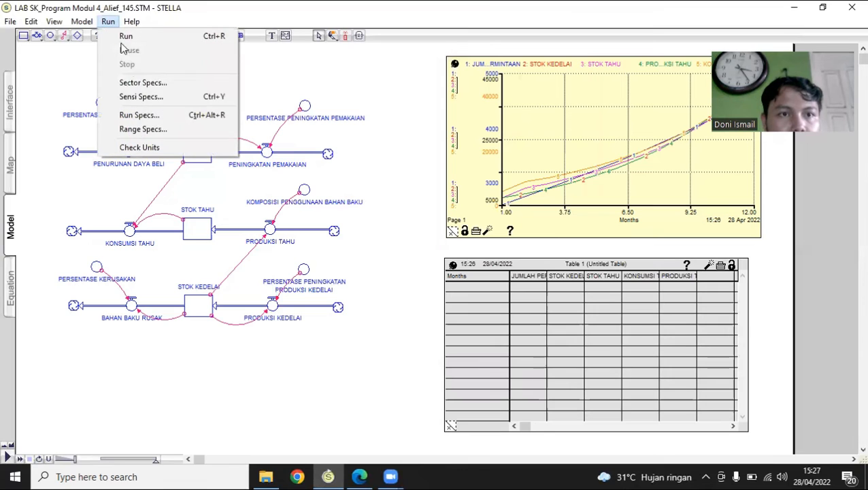
pyautogui.click(157, 113)
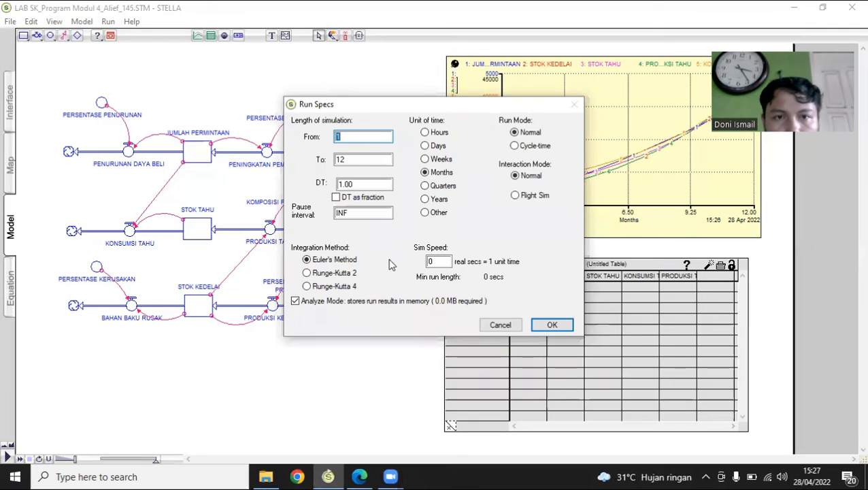
pyautogui.click(555, 325)
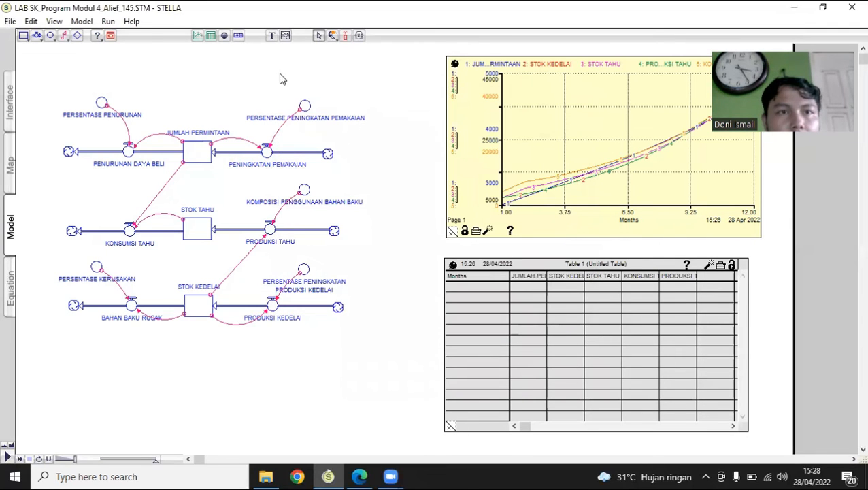
pyautogui.click(108, 22)
pyautogui.click(127, 37)
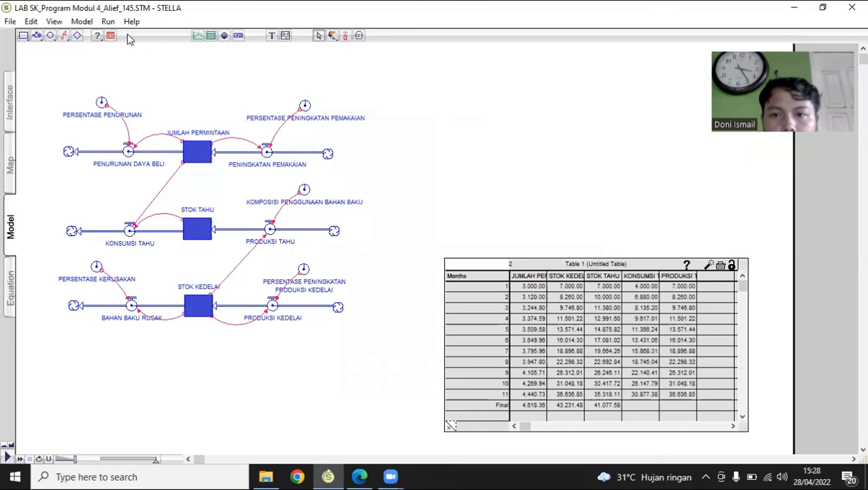